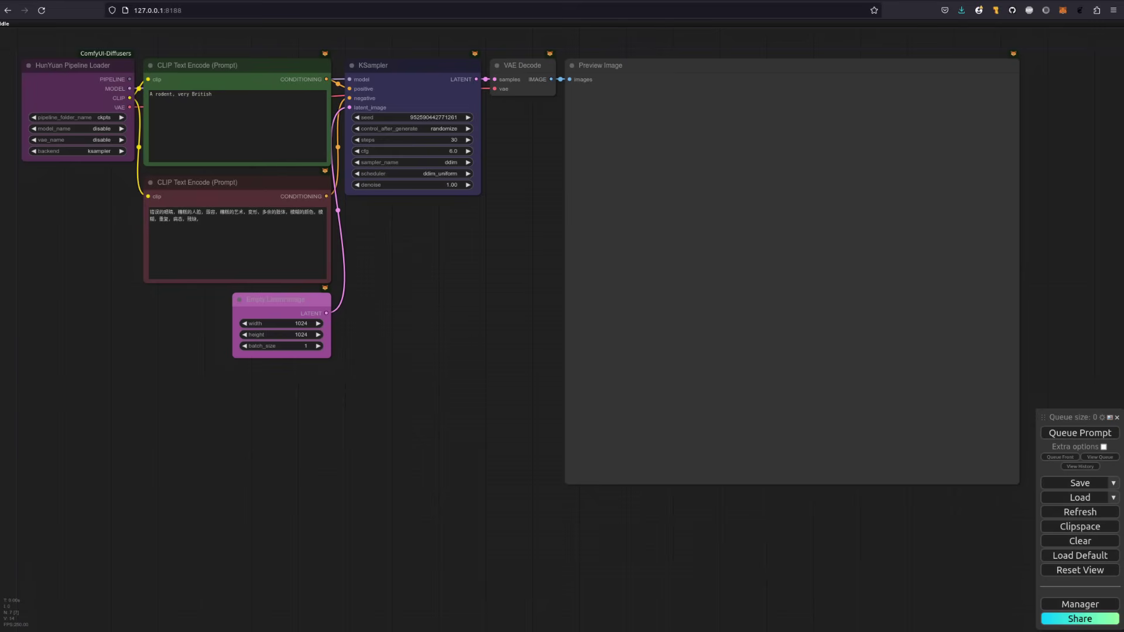
Zoom in on the canvas to view the rendered rat in a top hat beside a pumpkin.
{"action": "scroll", "coordinate": [23, 59], "scroll_direction": "up", "scroll_amount": 8}
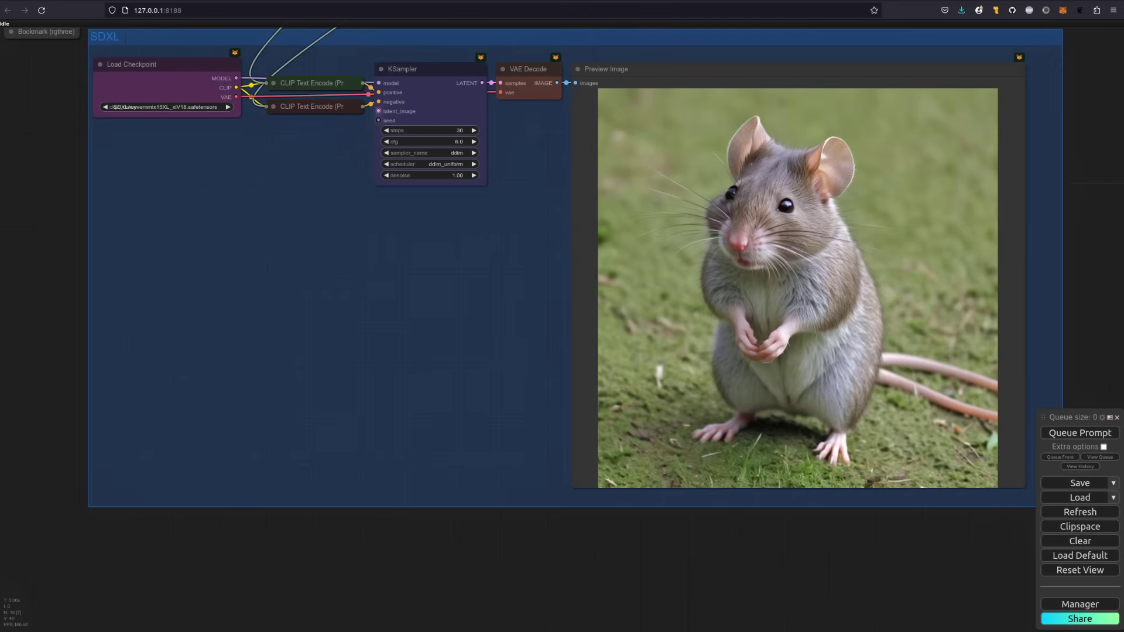
Zoom out and pan so the HunYuan group sits above the SDXL group, both showing their rats.
{"action": "scroll", "coordinate": [432, 263], "scroll_direction": "down", "scroll_amount": 5}
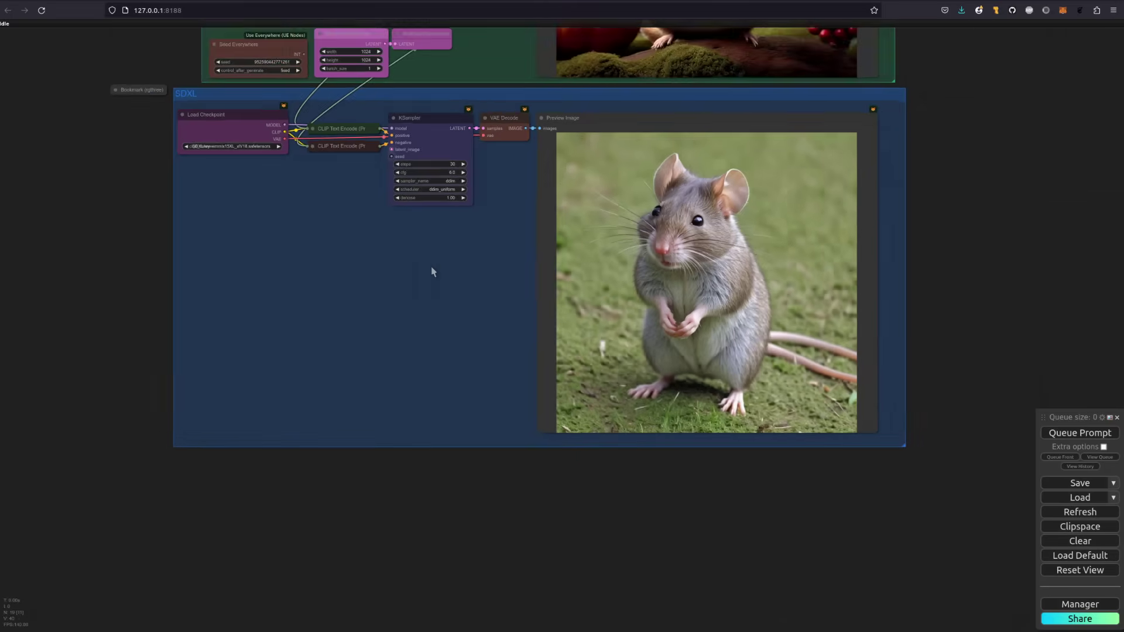
{"action": "left_click_drag", "start_coordinate": [1015, 244], "coordinate": [1064, 380]}
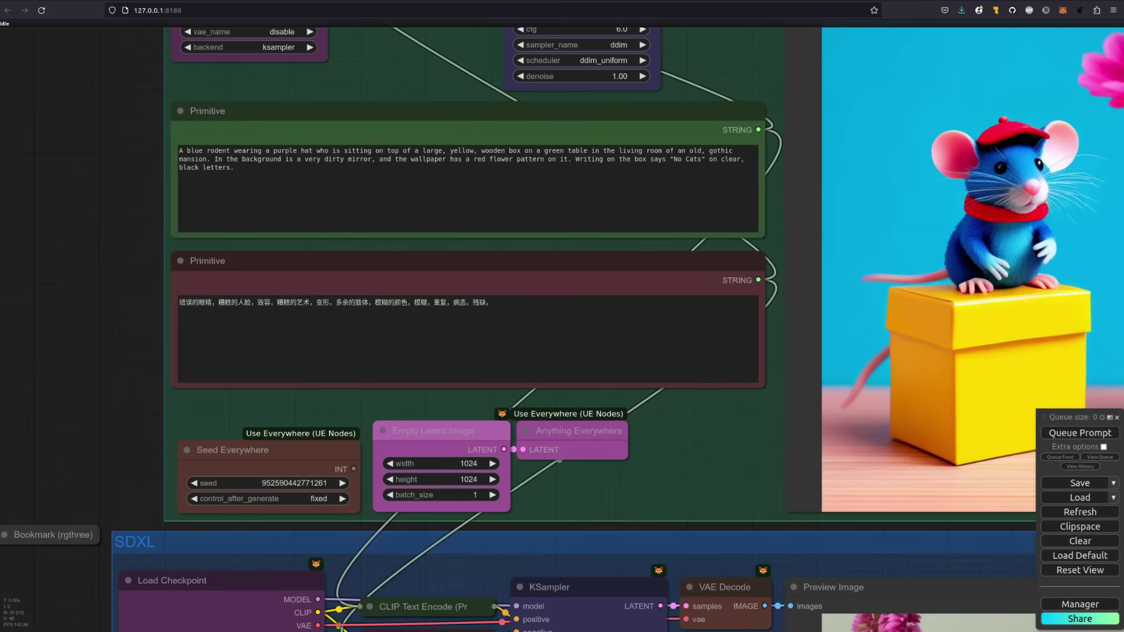
Zoom out and queue the blue-rodent prompt so both HunYuan and SDXL render it.
{"action": "scroll", "coordinate": [435, 149], "scroll_direction": "down", "scroll_amount": 8}
{"action": "left_click", "coordinate": [1079, 434]}
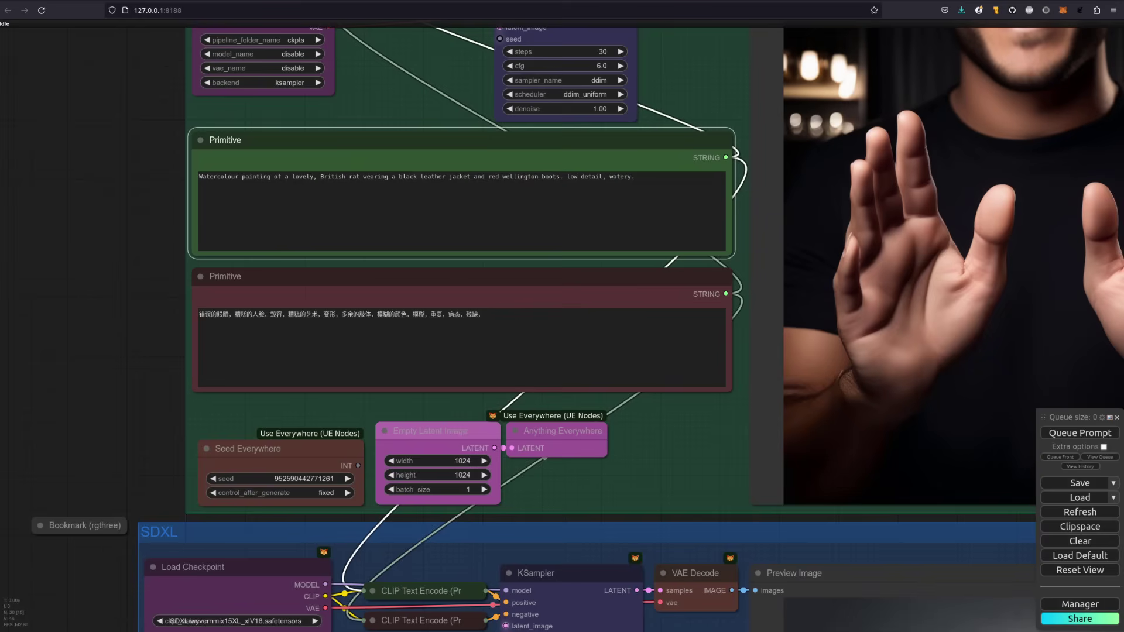
Zoom out to see both snowy HDR portraits of the ginger-haired woman in a leather jacket.
{"action": "scroll", "coordinate": [439, 121], "scroll_direction": "down", "scroll_amount": 7}
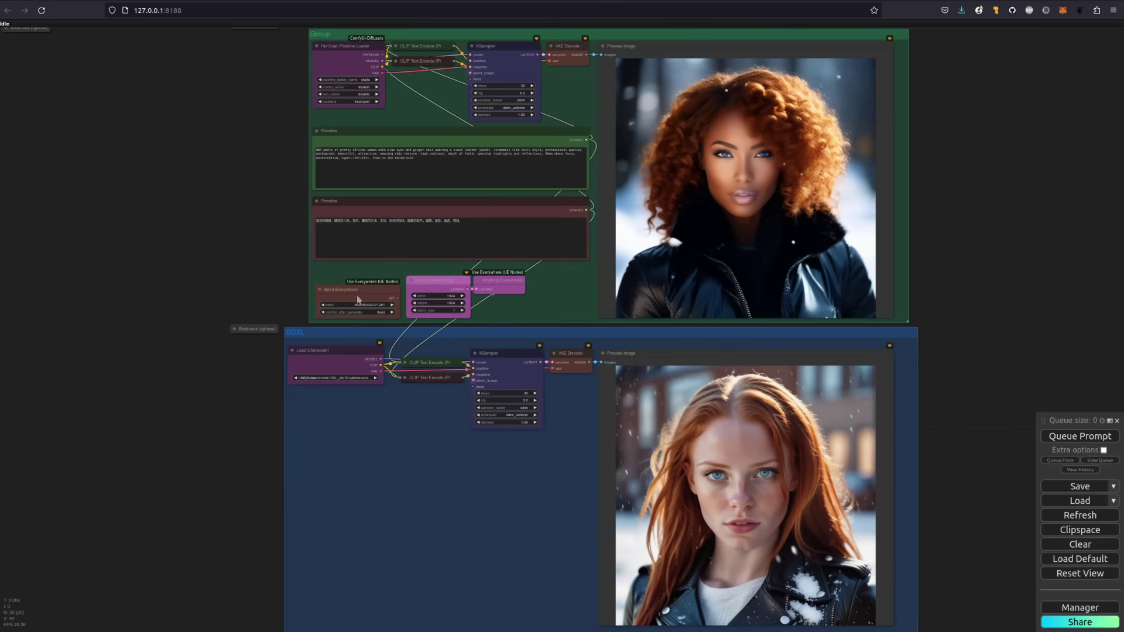
Replace 'African' with 'Chinese' in the positive prompt and re-render both portraits.
{"action": "scroll", "coordinate": [230, 192], "scroll_direction": "up", "scroll_amount": 1}
{"action": "scroll", "coordinate": [229, 191], "scroll_direction": "up", "scroll_amount": 7}
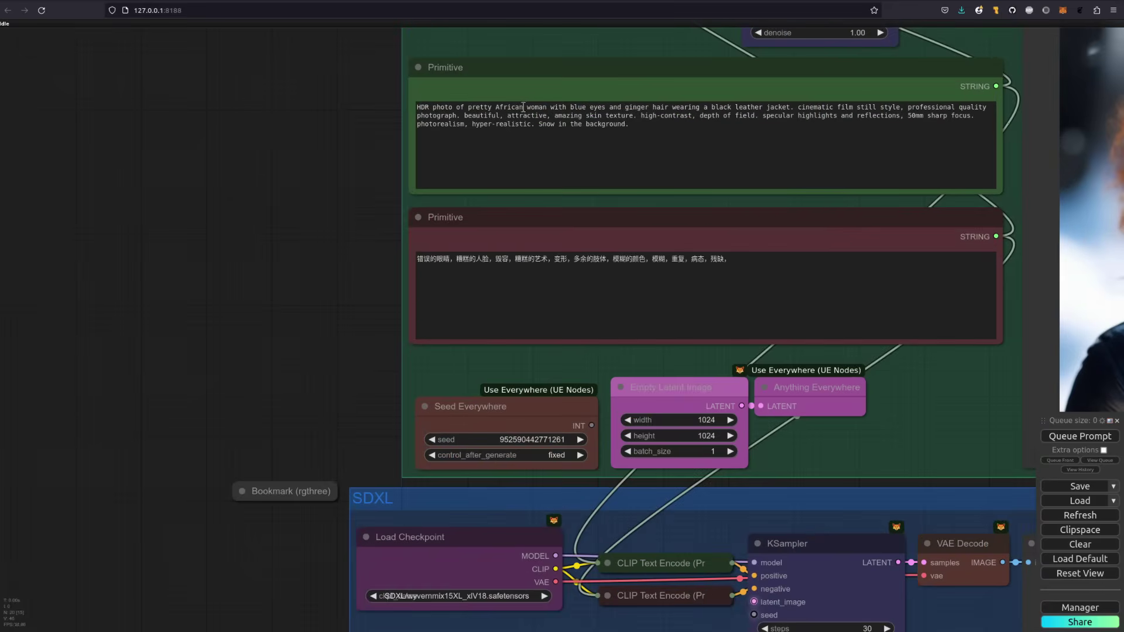
{"action": "double_click", "coordinate": [510, 106]}
{"action": "type", "text": "Chinese"}
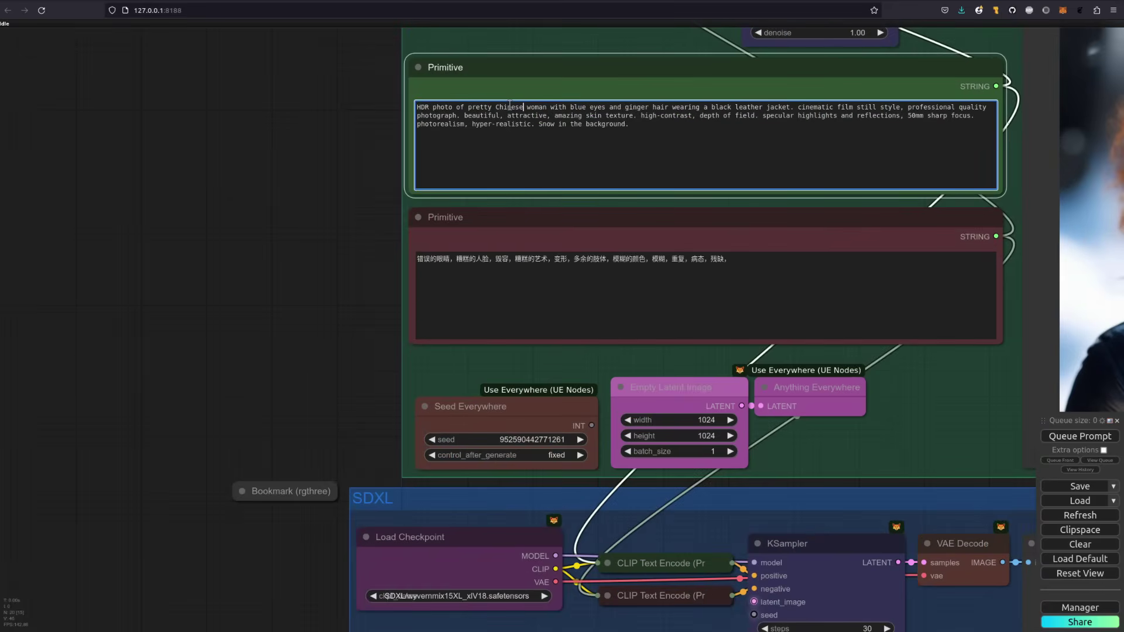
{"action": "left_click", "coordinate": [1058, 438]}
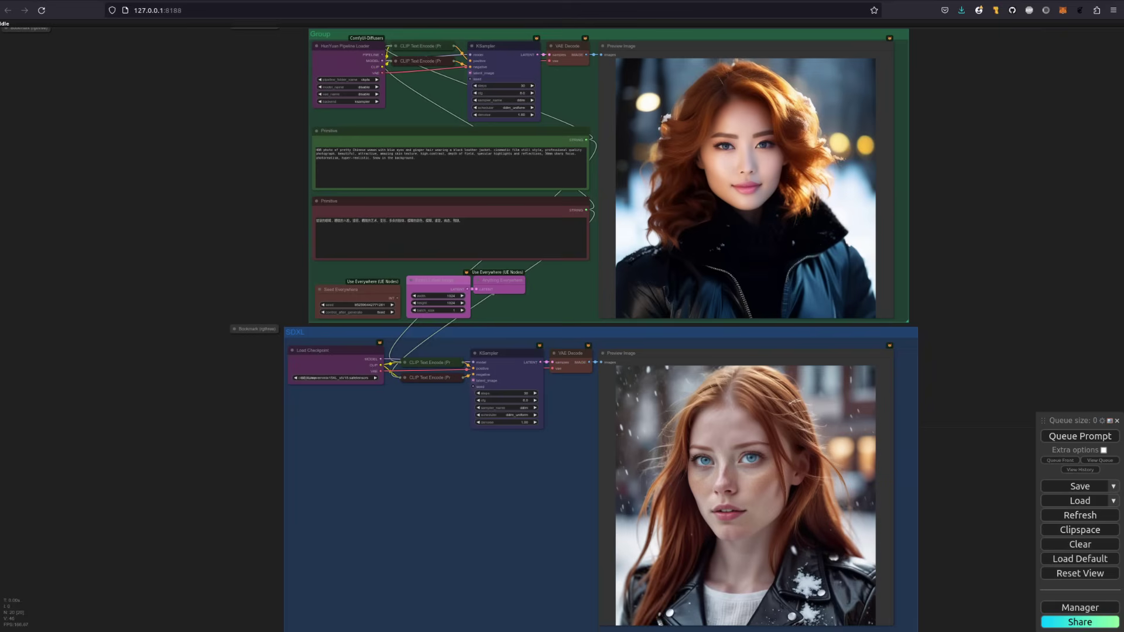
Zoom around the canvas to the Diffusers and KSampler HunYuan groups showing the rabbit painting.
{"action": "scroll", "coordinate": [302, 461], "scroll_direction": "up", "scroll_amount": 2}
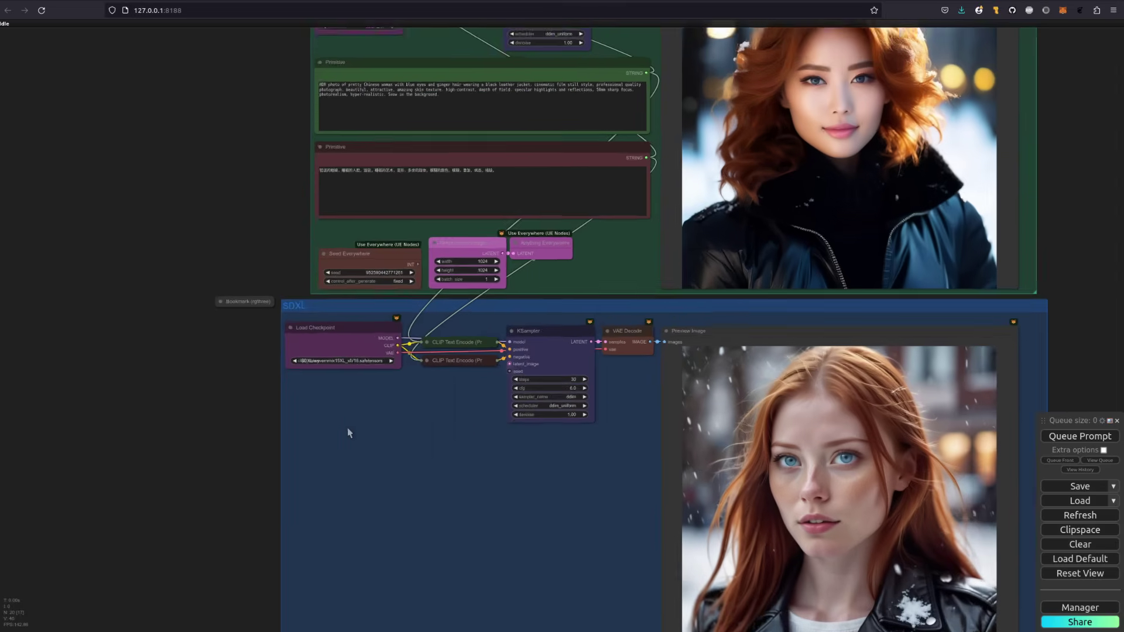
{"action": "scroll", "coordinate": [348, 432], "scroll_direction": "up", "scroll_amount": 8}
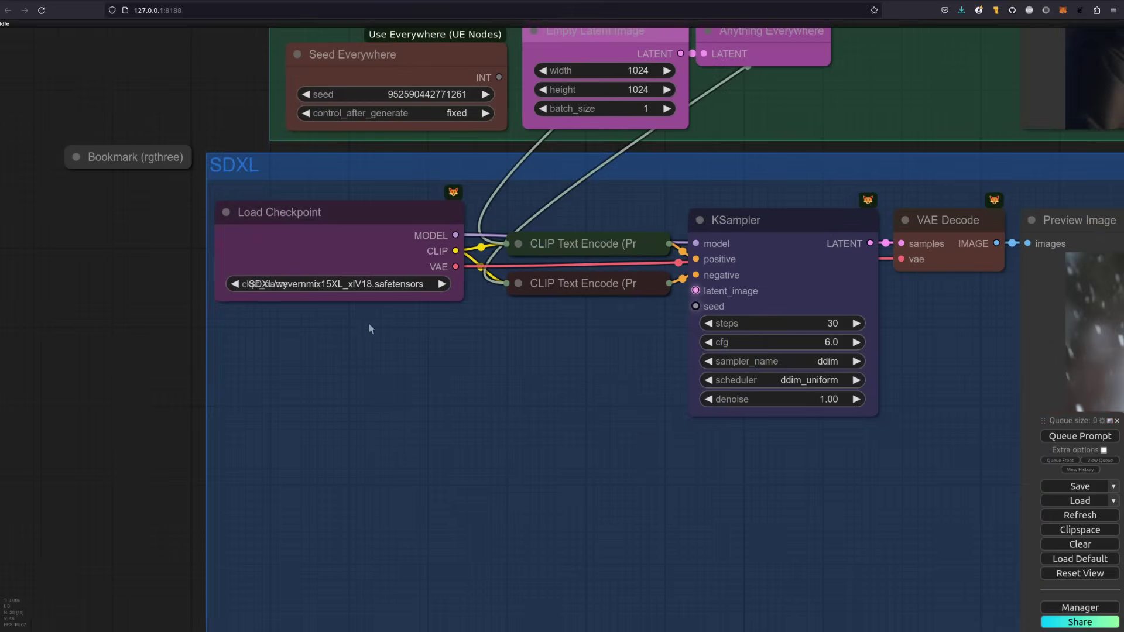
{"action": "scroll", "coordinate": [369, 325], "scroll_direction": "down", "scroll_amount": 10}
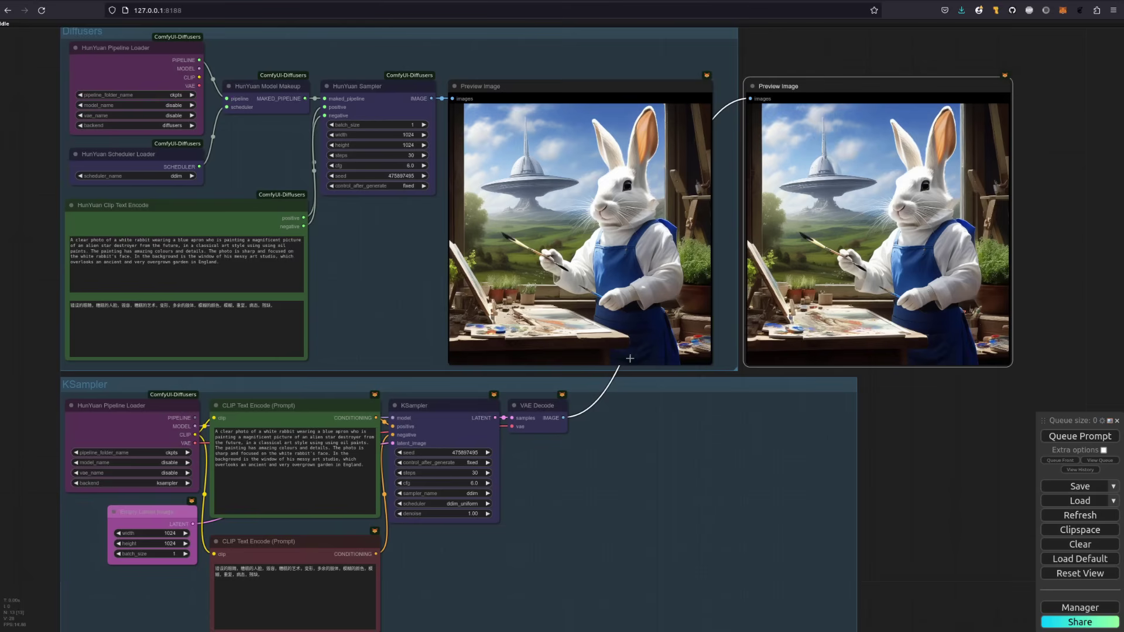
Zoom and pan down to the HiRes Fix group with its 1.25 latent upscale and second KSampler.
{"action": "scroll", "coordinate": [679, 378], "scroll_direction": "up", "scroll_amount": 5}
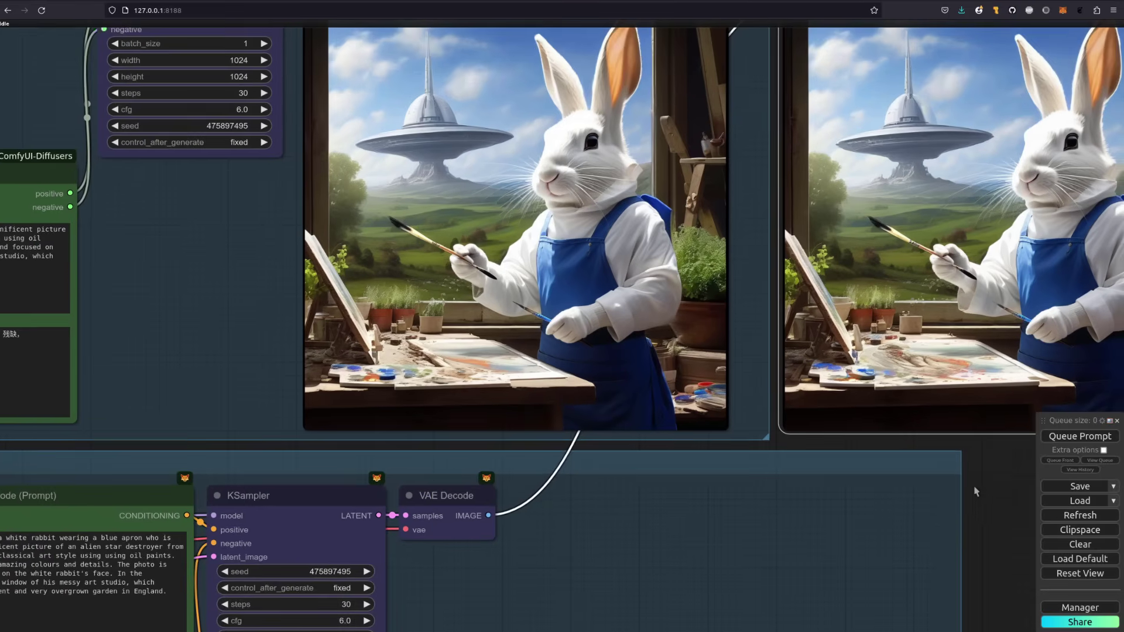
{"action": "left_click_drag", "start_coordinate": [974, 491], "coordinate": [888, 559]}
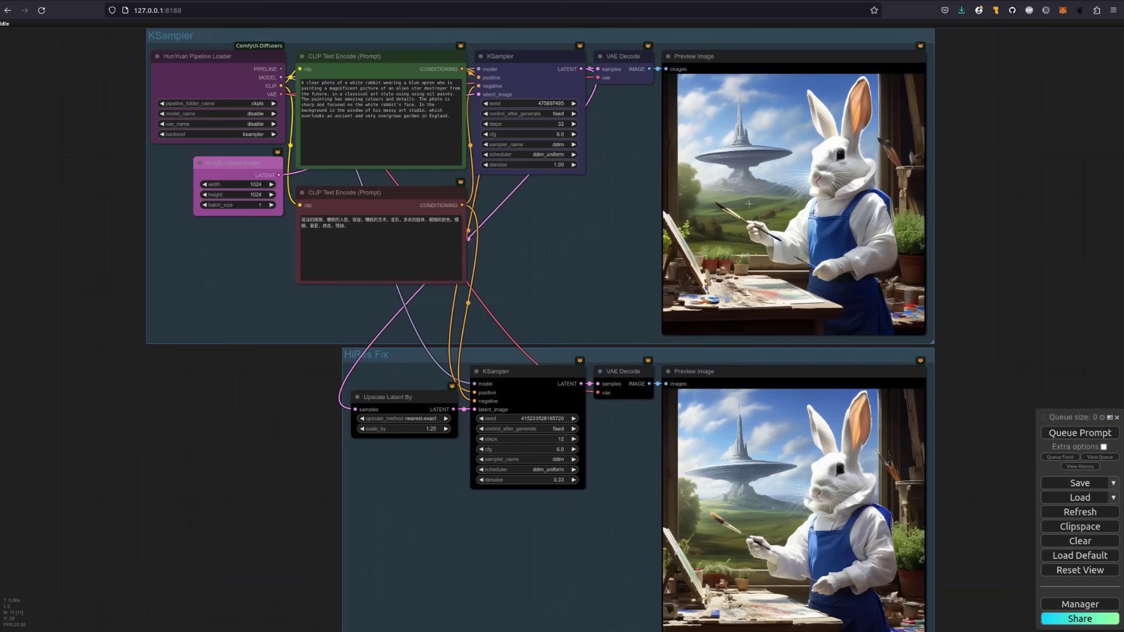
{"action": "scroll", "coordinate": [750, 204], "scroll_direction": "up", "scroll_amount": 5}
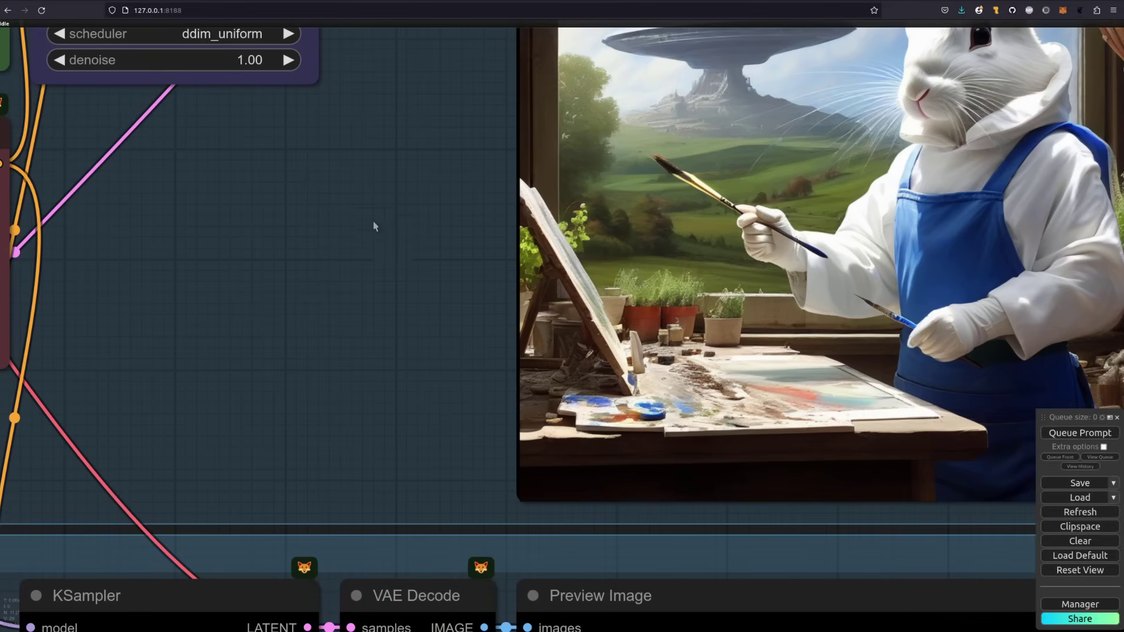
{"action": "left_click_drag", "start_coordinate": [375, 226], "coordinate": [360, 271]}
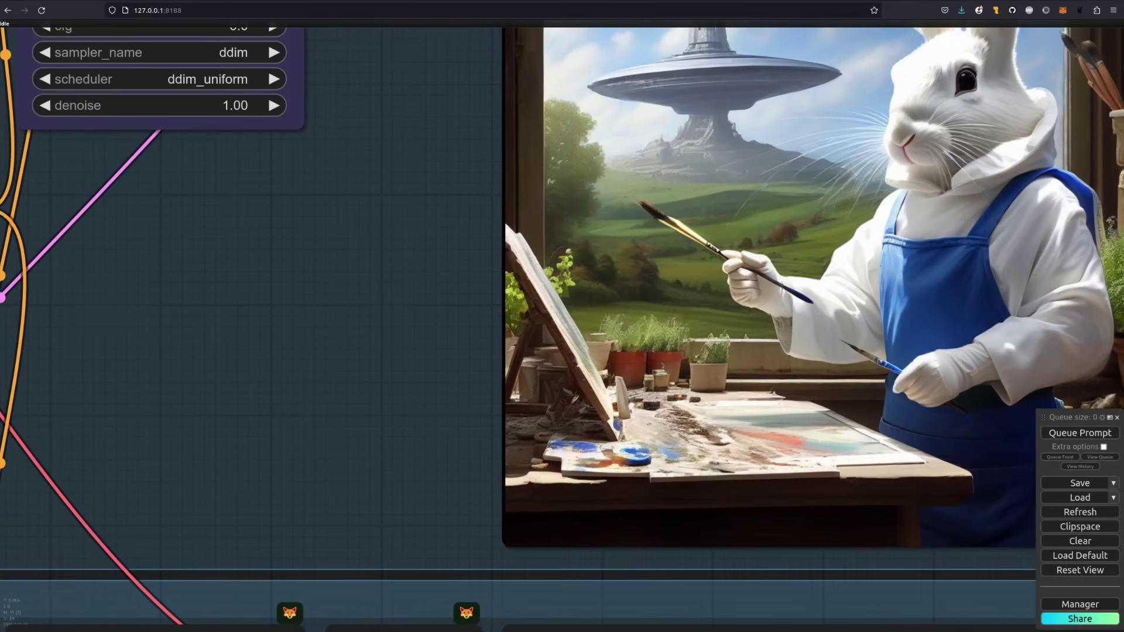
{"action": "scroll", "coordinate": [441, 403], "scroll_direction": "down", "scroll_amount": 3}
{"action": "left_click_drag", "start_coordinate": [445, 573], "coordinate": [408, 268]}
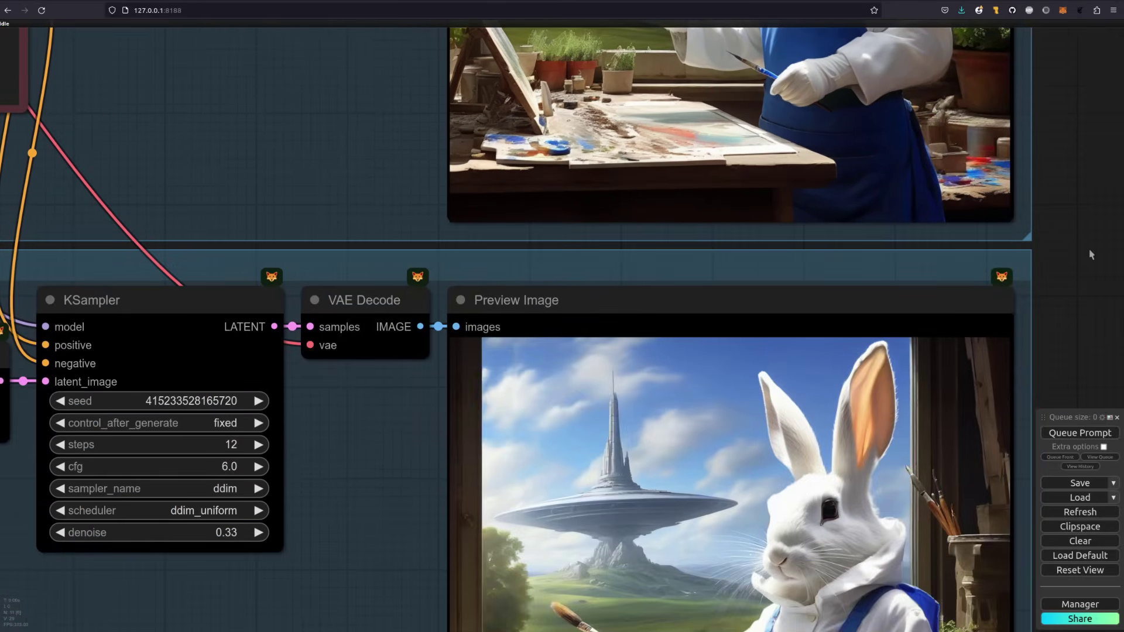
{"action": "left_click_drag", "start_coordinate": [1100, 343], "coordinate": [1023, 48]}
{"action": "left_click_drag", "start_coordinate": [1049, 206], "coordinate": [1093, 221]}
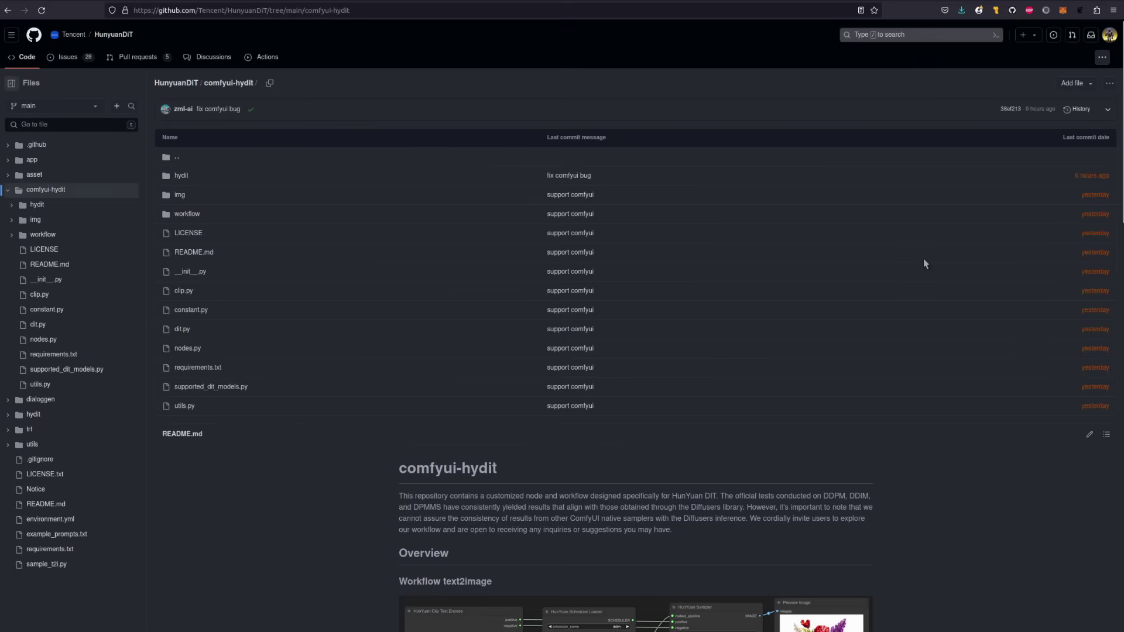
Read the HunyuanDiT README's Usage commands, then copy the repository's HTTPS clone URL.
{"action": "scroll", "coordinate": [924, 260], "scroll_direction": "down", "scroll_amount": 3}
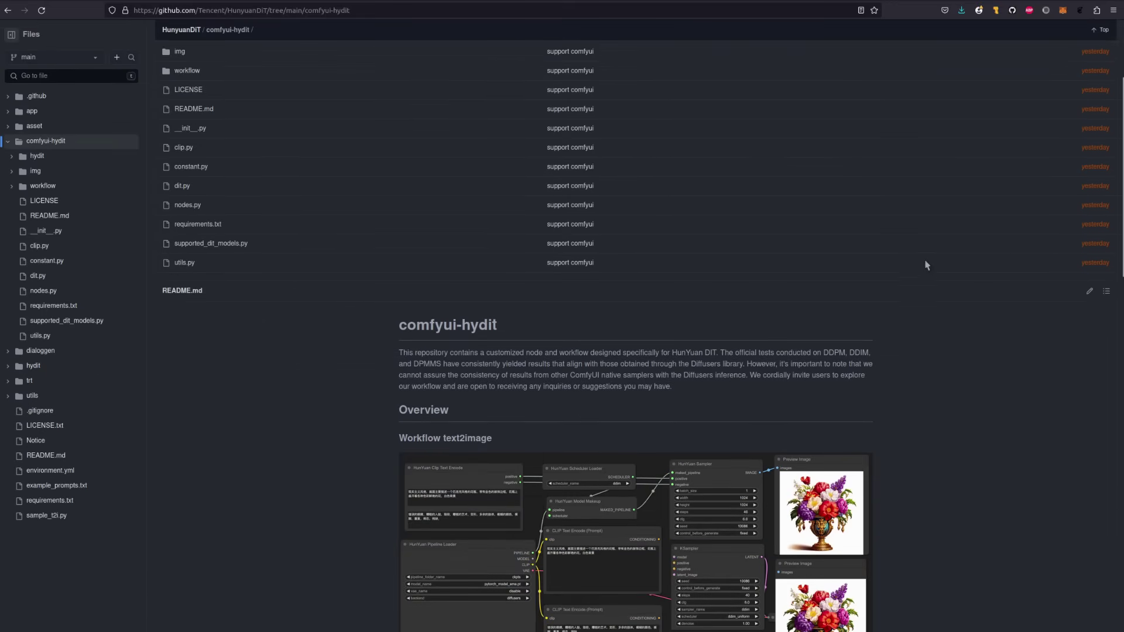
{"action": "scroll", "coordinate": [926, 264], "scroll_direction": "down", "scroll_amount": 3}
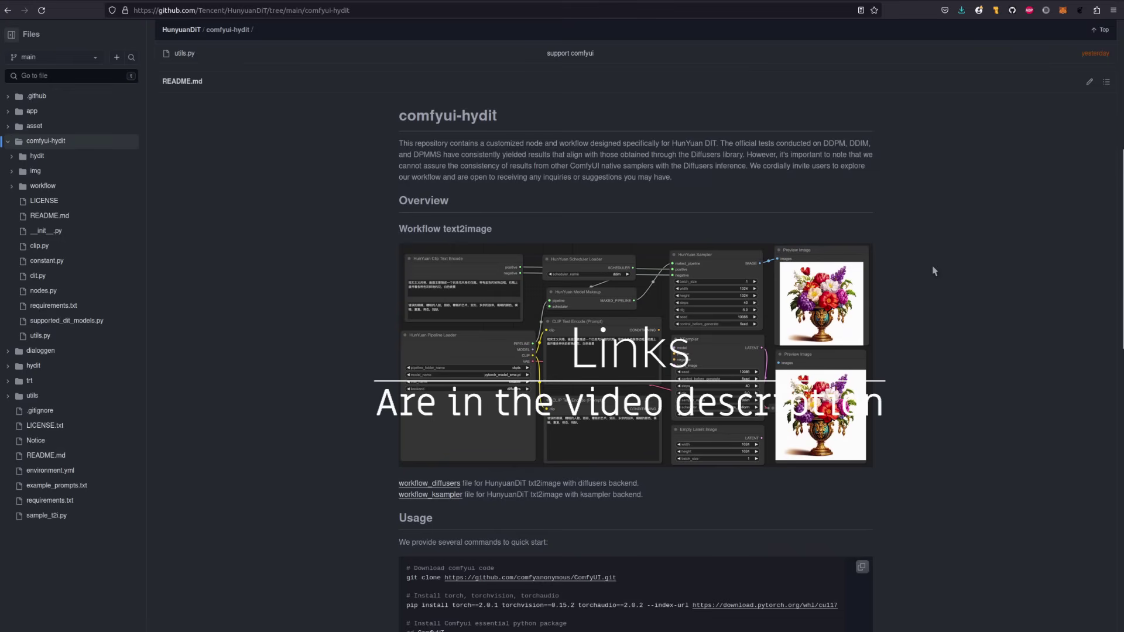
{"action": "scroll", "coordinate": [933, 270], "scroll_direction": "down", "scroll_amount": 6}
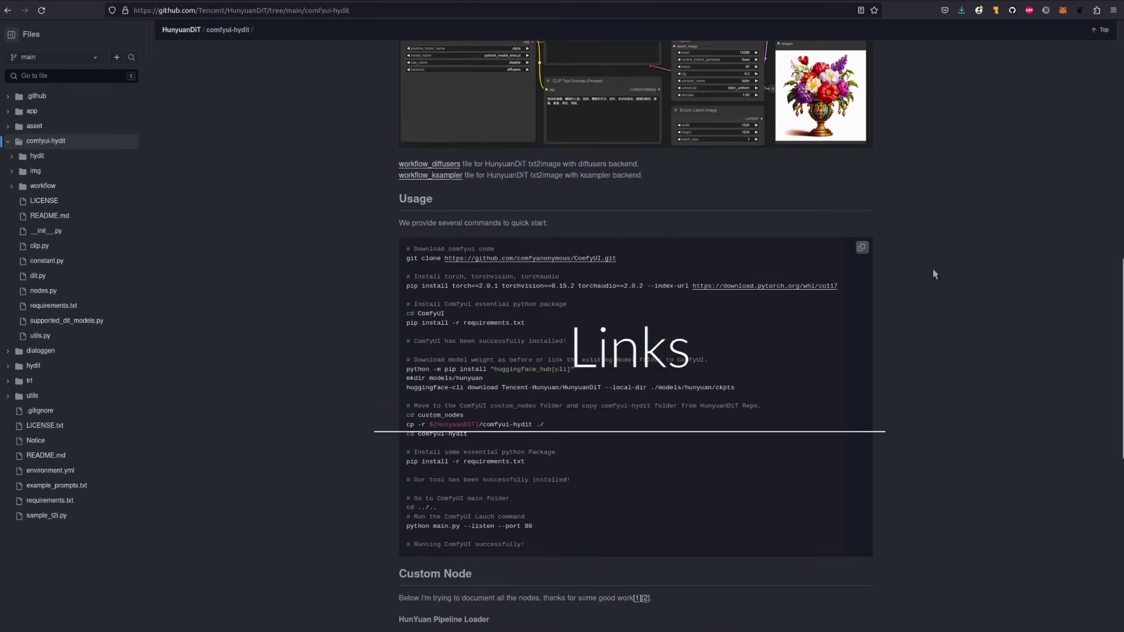
{"action": "scroll", "coordinate": [934, 274], "scroll_direction": "down", "scroll_amount": 2}
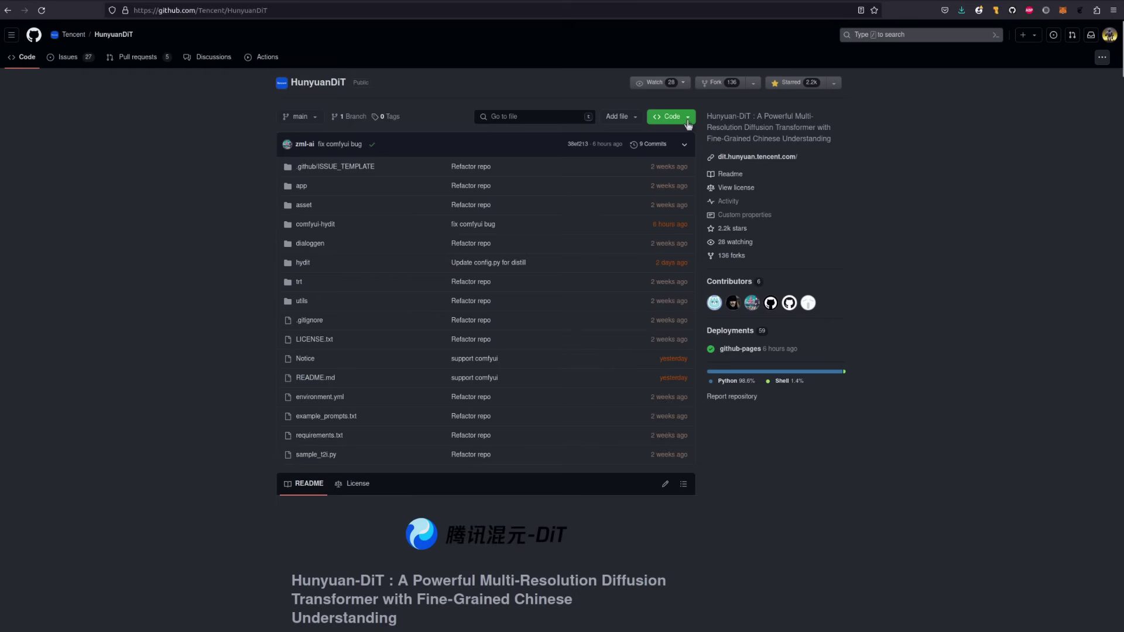
{"action": "left_click", "coordinate": [688, 120]}
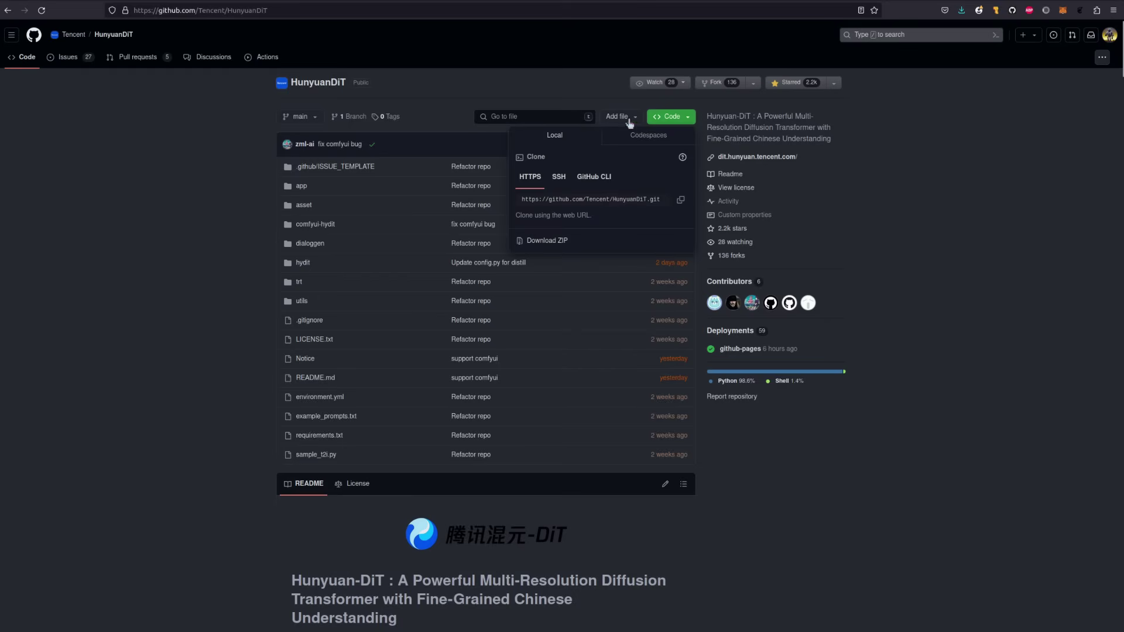
{"action": "left_click", "coordinate": [681, 200]}
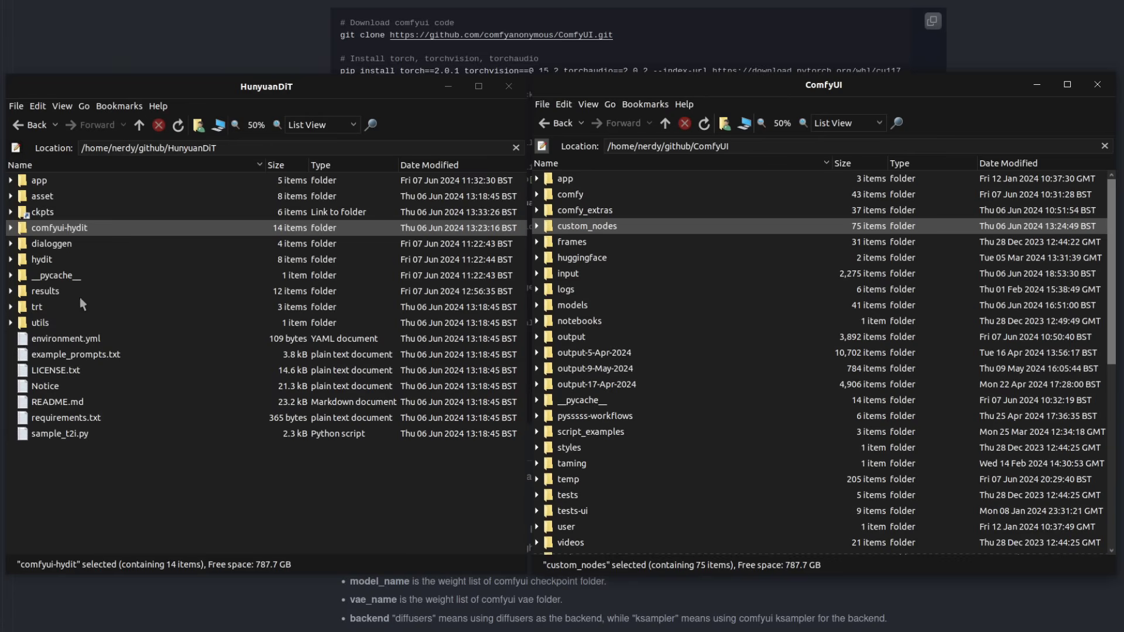
Move the comfyui-hydit folder from the HunyuanDiT checkout into ComfyUI's custom_nodes folder.
{"action": "left_click_drag", "start_coordinate": [53, 231], "coordinate": [632, 228]}
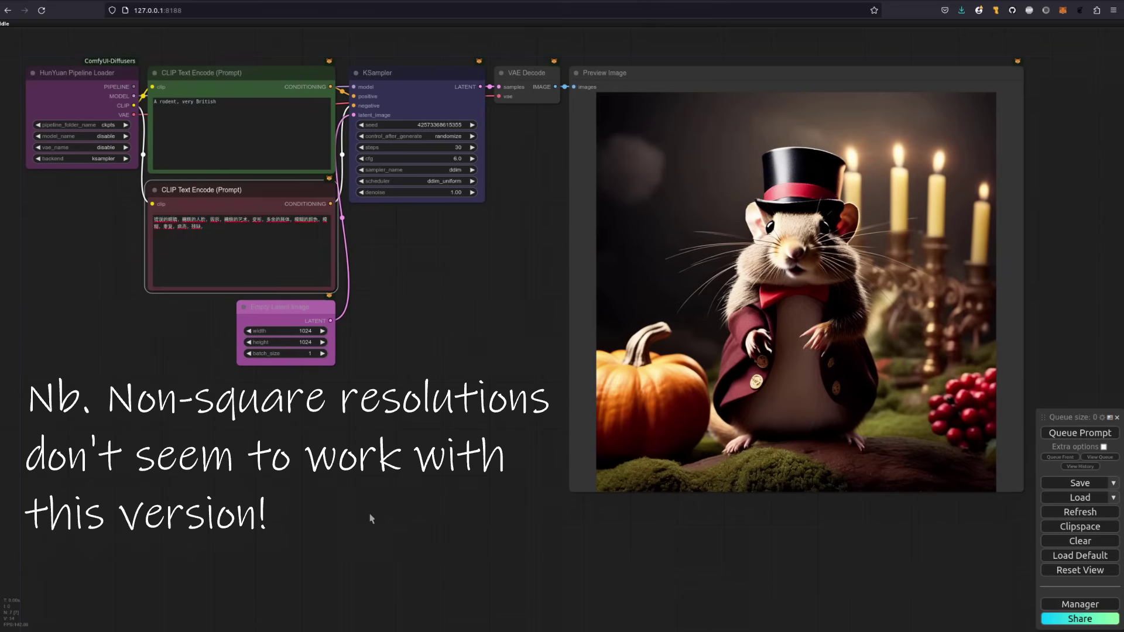
Bring the HunYuan Pipeline Loader into view and choose HunYuan/pytorch_model_distill.pt as its model_name.
{"action": "scroll", "coordinate": [371, 515], "scroll_direction": "down", "scroll_amount": 3}
{"action": "scroll", "coordinate": [359, 371], "scroll_direction": "up", "scroll_amount": 10}
{"action": "left_click_drag", "start_coordinate": [292, 366], "coordinate": [238, 358]}
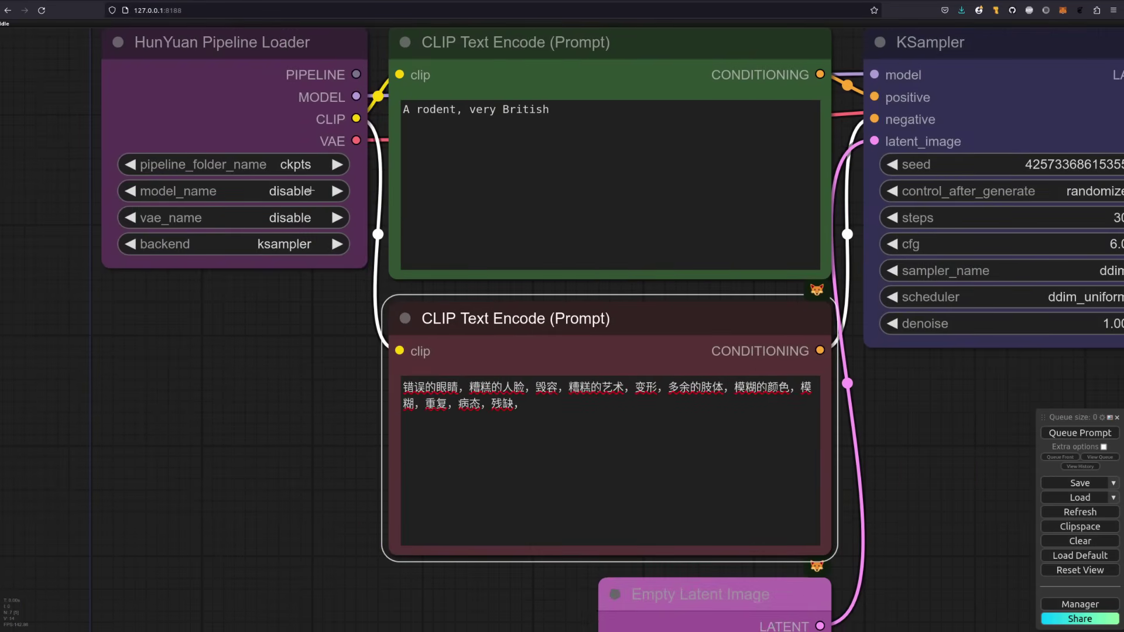
{"action": "left_click", "coordinate": [317, 193]}
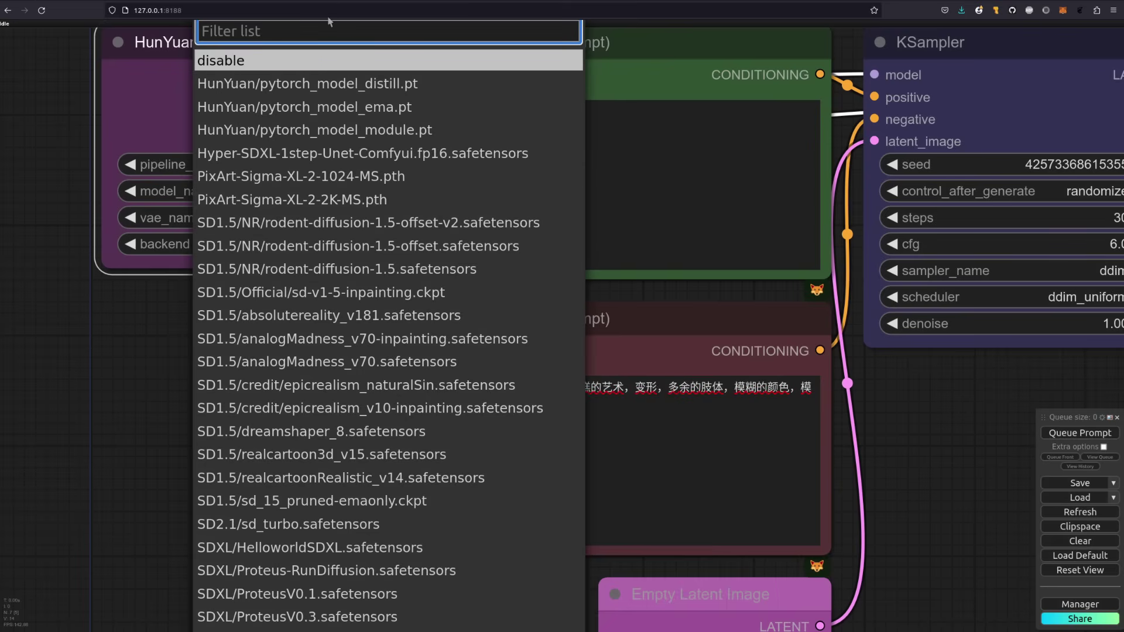
{"action": "left_click", "coordinate": [404, 86]}
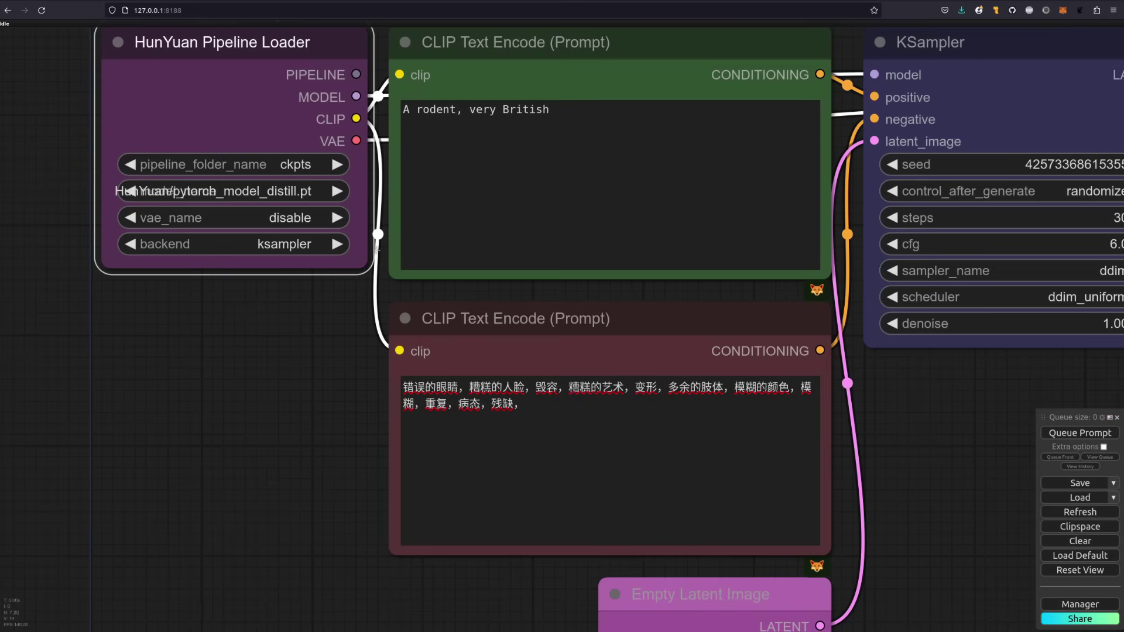
{"action": "left_click", "coordinate": [312, 350]}
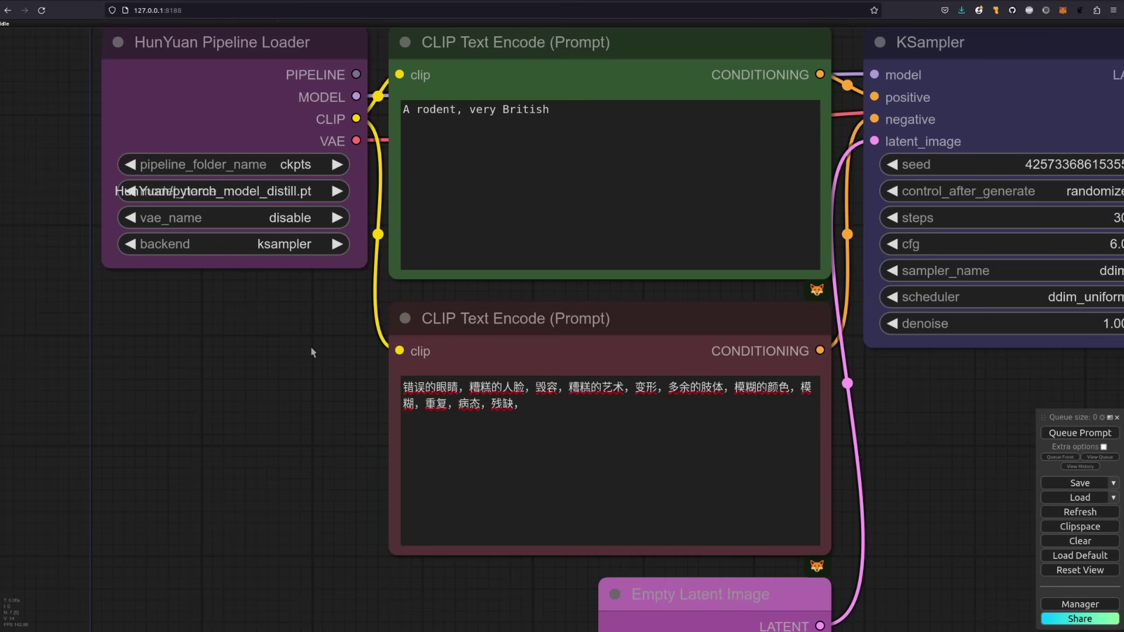